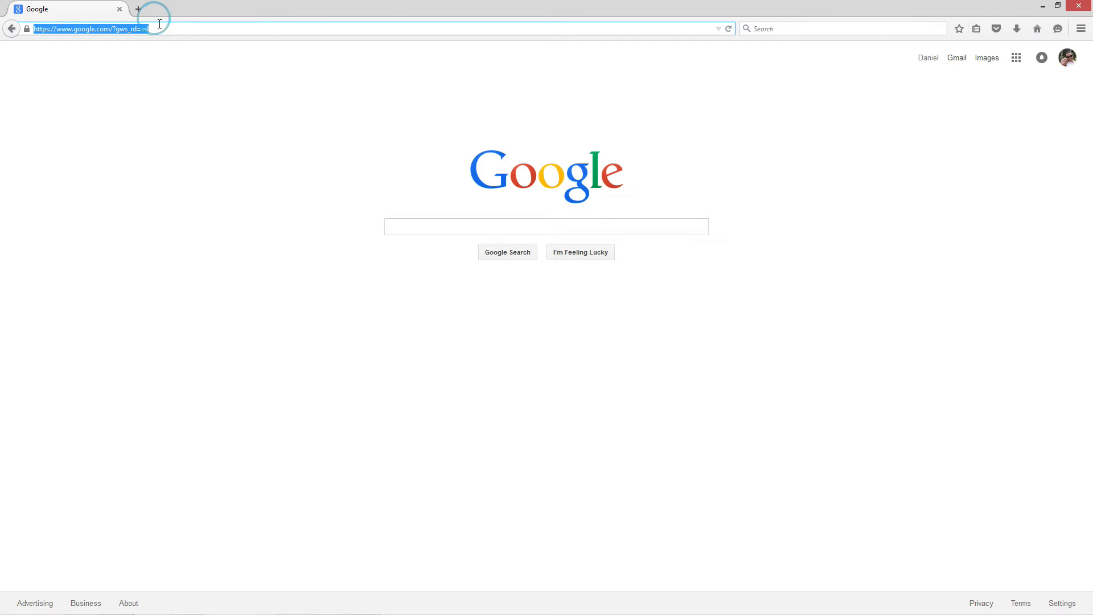
type("www.javac")
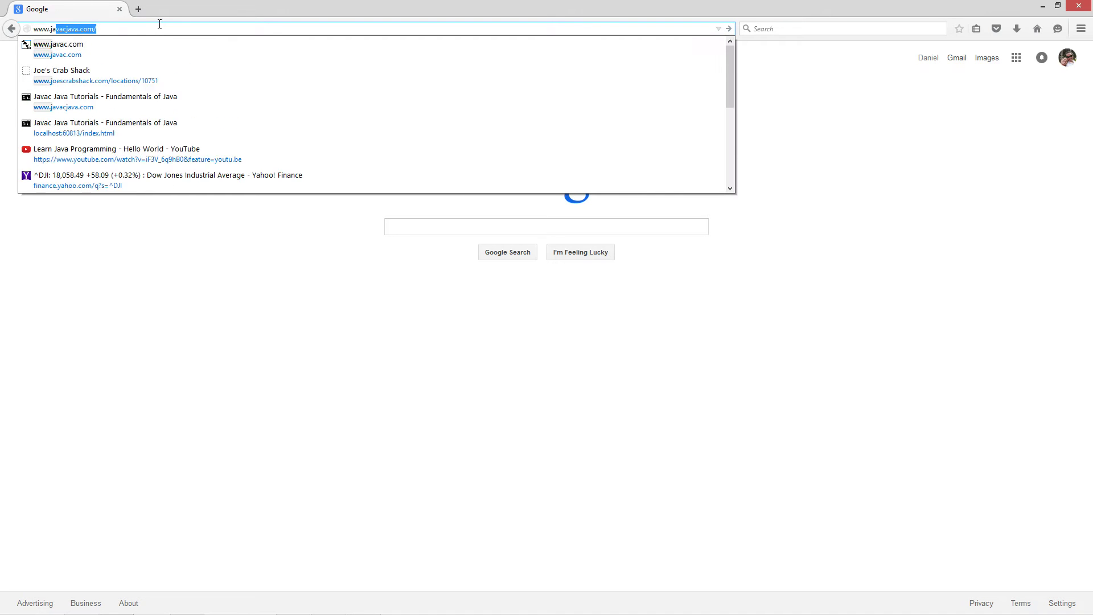
type("java.com/")
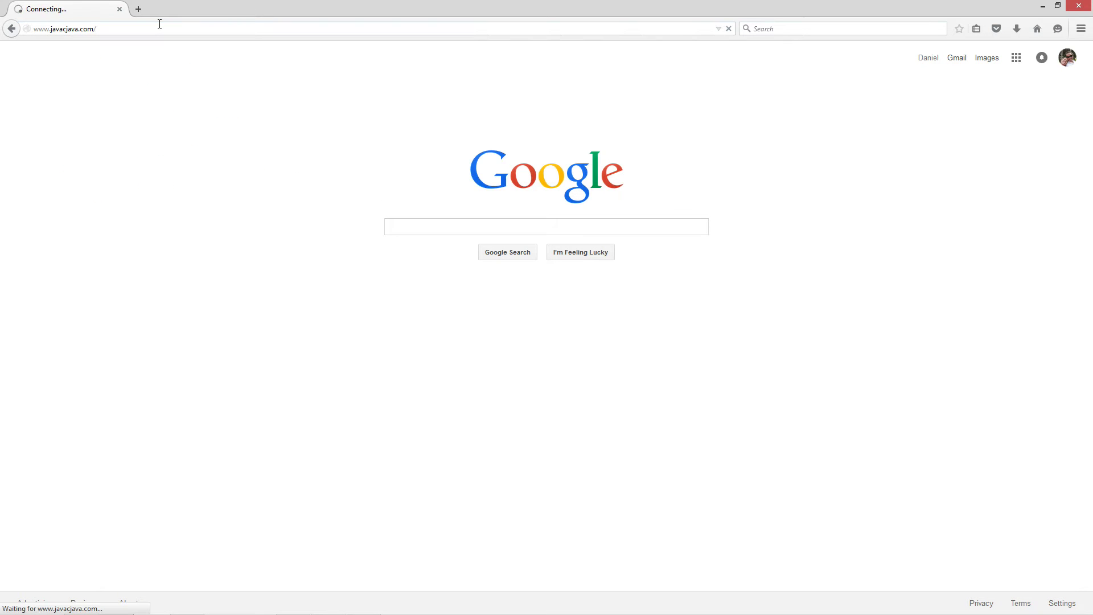
key("Return")
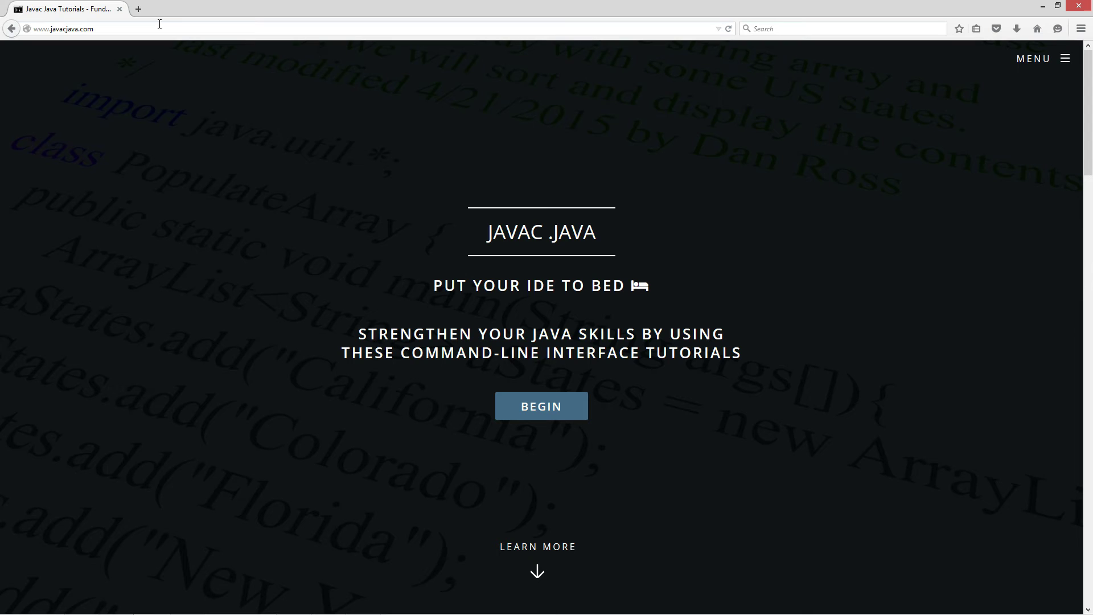
scroll(614, 338, "down", 4)
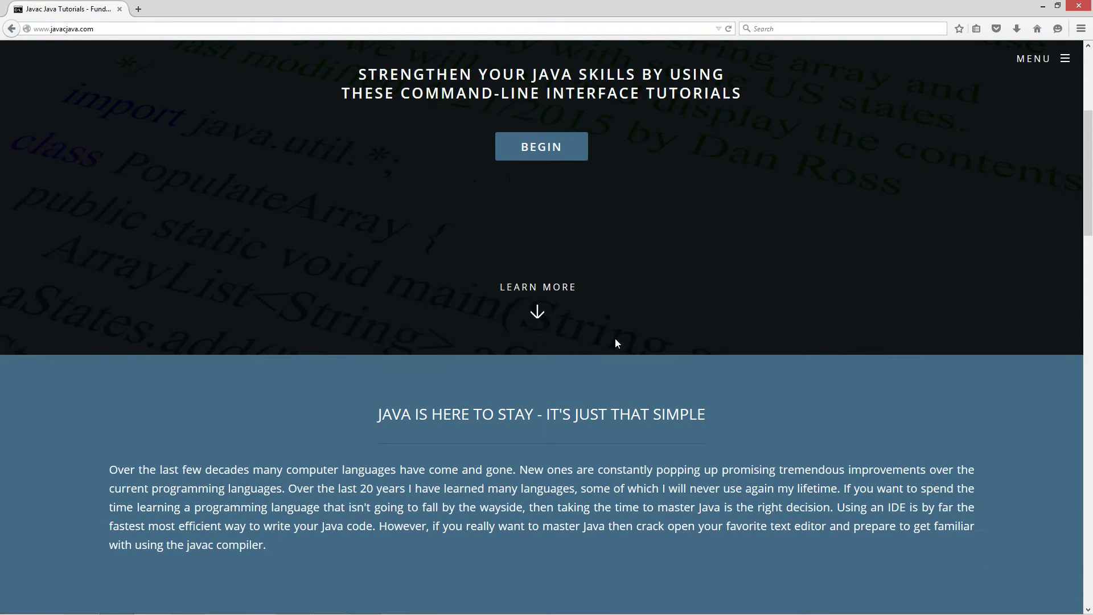
scroll(616, 342, "down", 4)
scroll(615, 338, "down", 8)
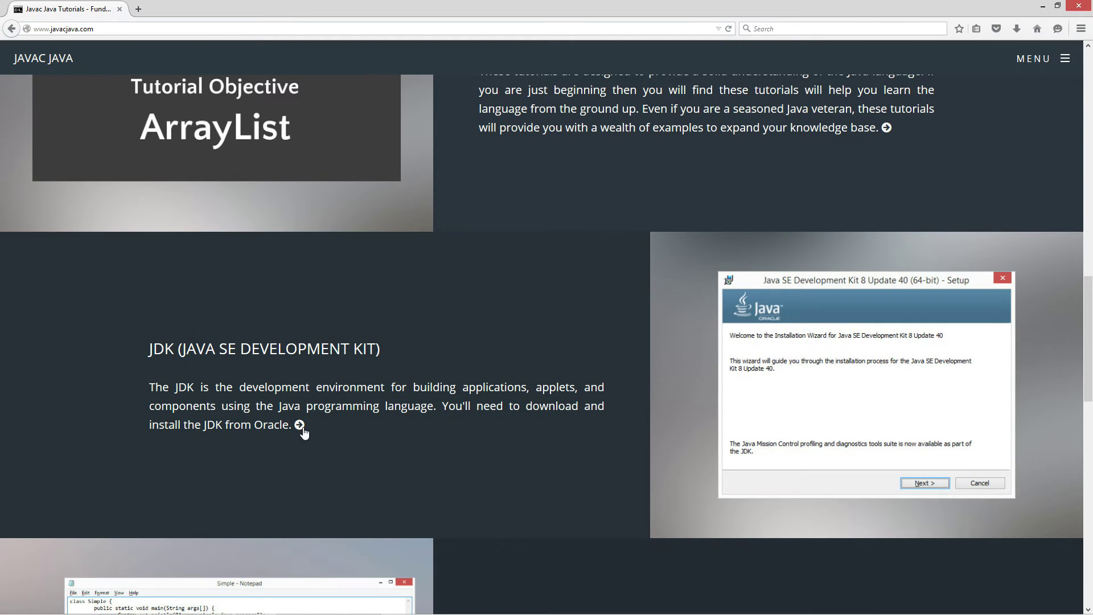
- Follow the 'install the JDK from Oracle' link to the Installing the JDK tutorial page
left_click(299, 424)
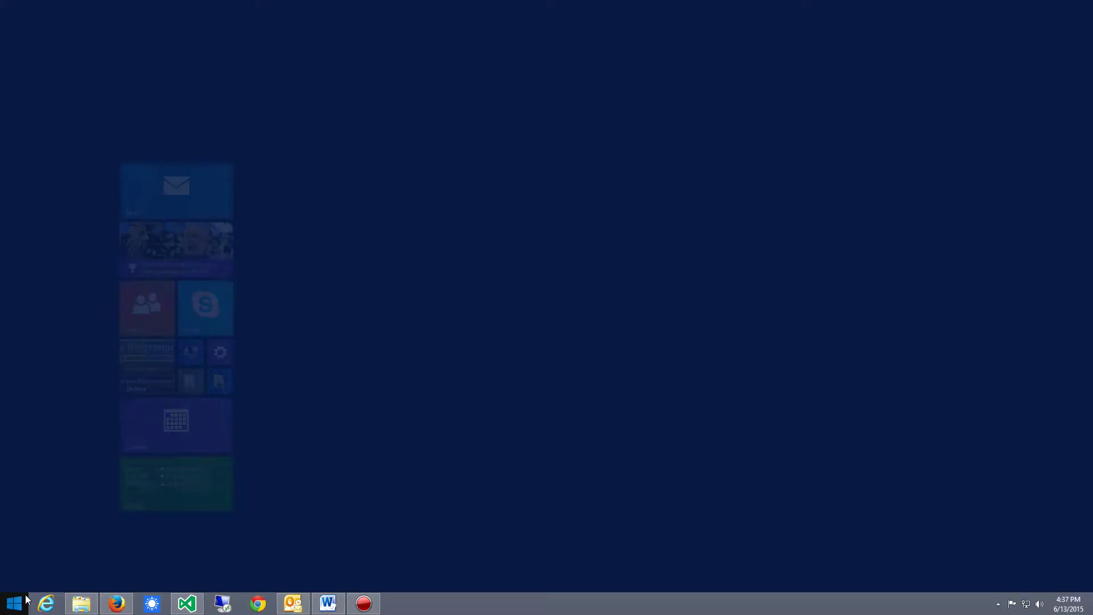
- Open Properties for the Computer tile to view the System window and confirm 64-bit Windows
right_click(157, 355)
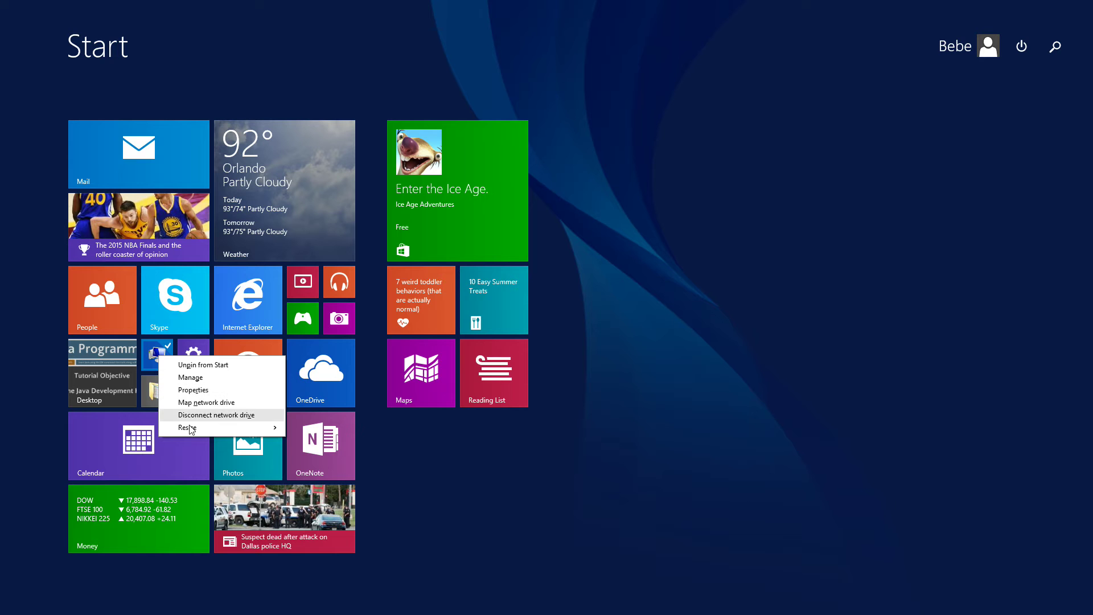
left_click(193, 390)
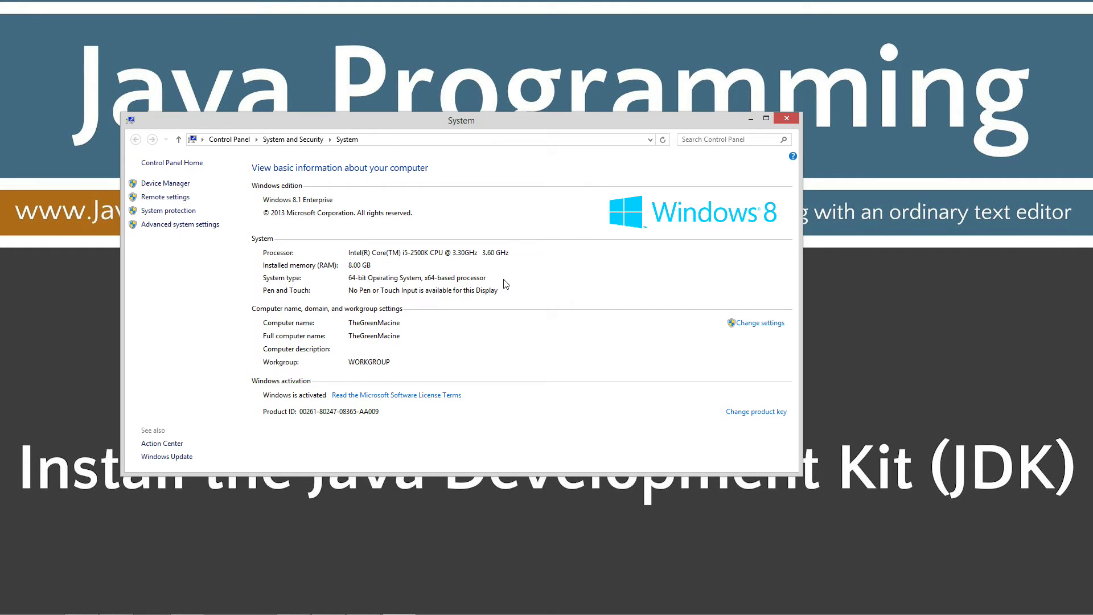
- Close System, return to the tutorial, and go to Oracle's JDK 8 downloads page
left_click(786, 117)
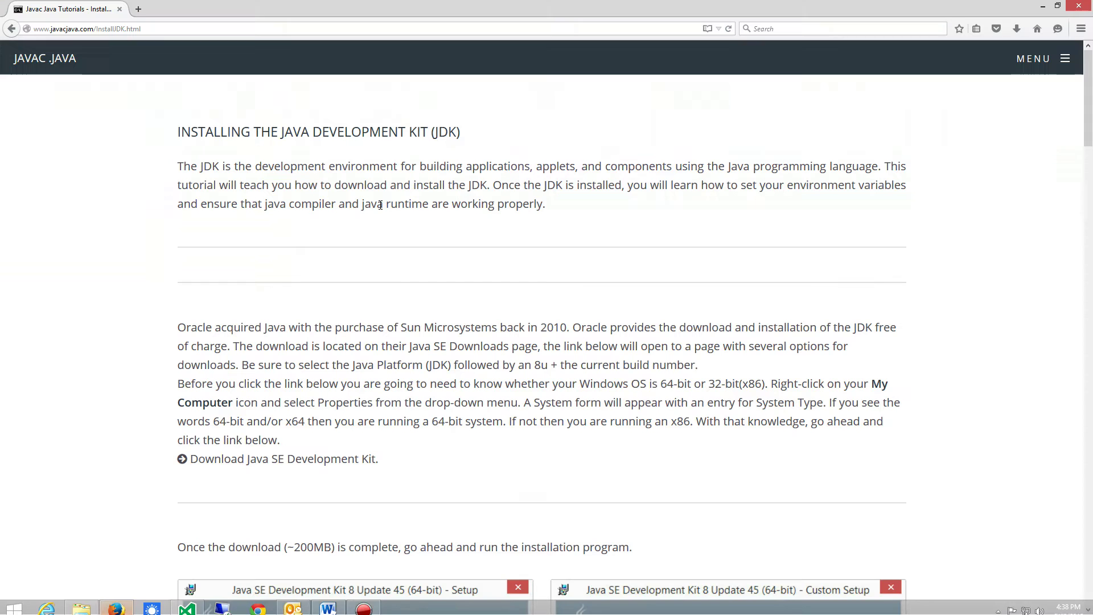
left_click(116, 603)
scroll(393, 353, "down", 2)
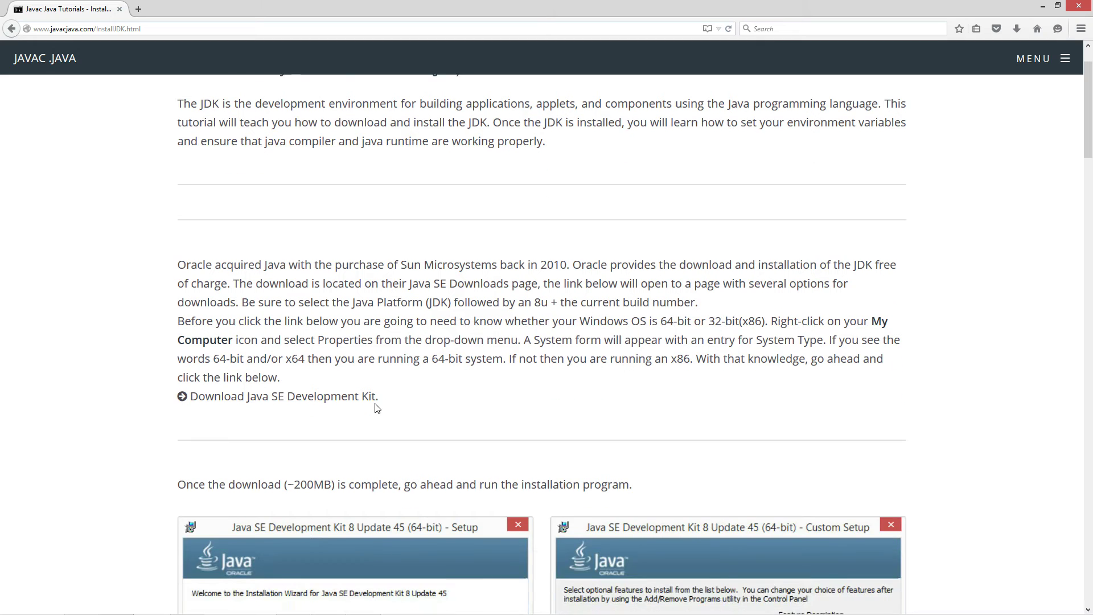
left_click(240, 396)
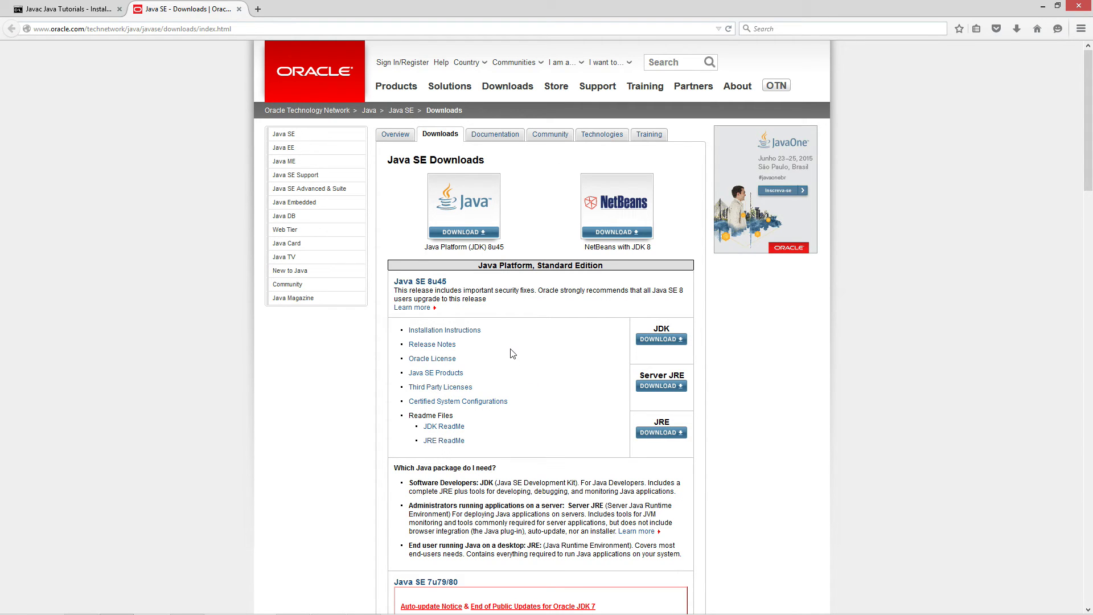
left_click(661, 338)
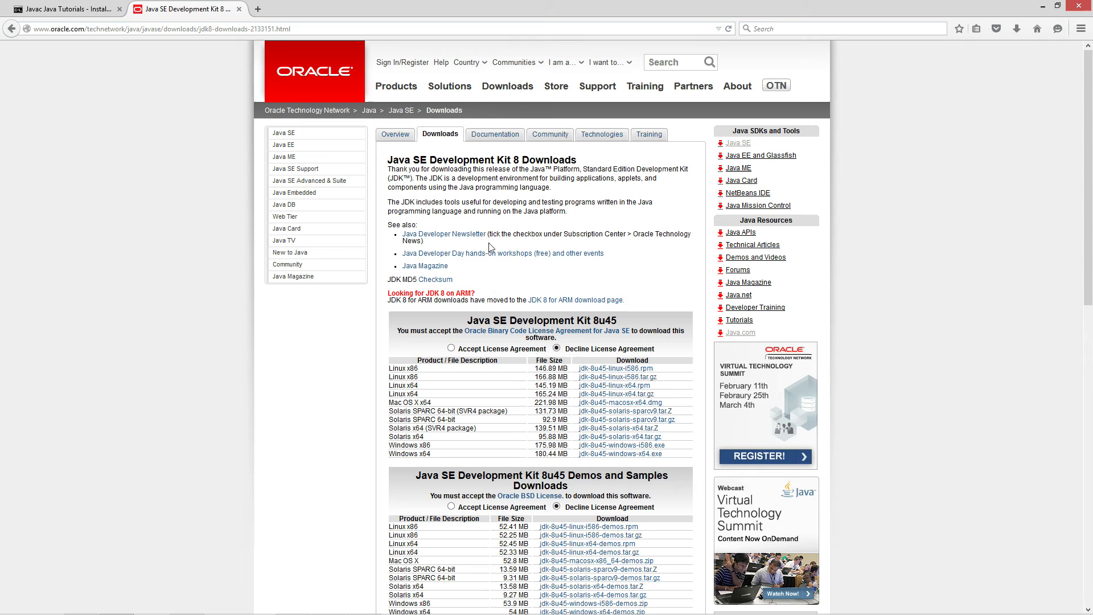
- Accept the Oracle Binary Code License Agreement for JDK 8u45, noting version 8u45 and x86 rows
double_click(517, 161)
double_click(611, 320)
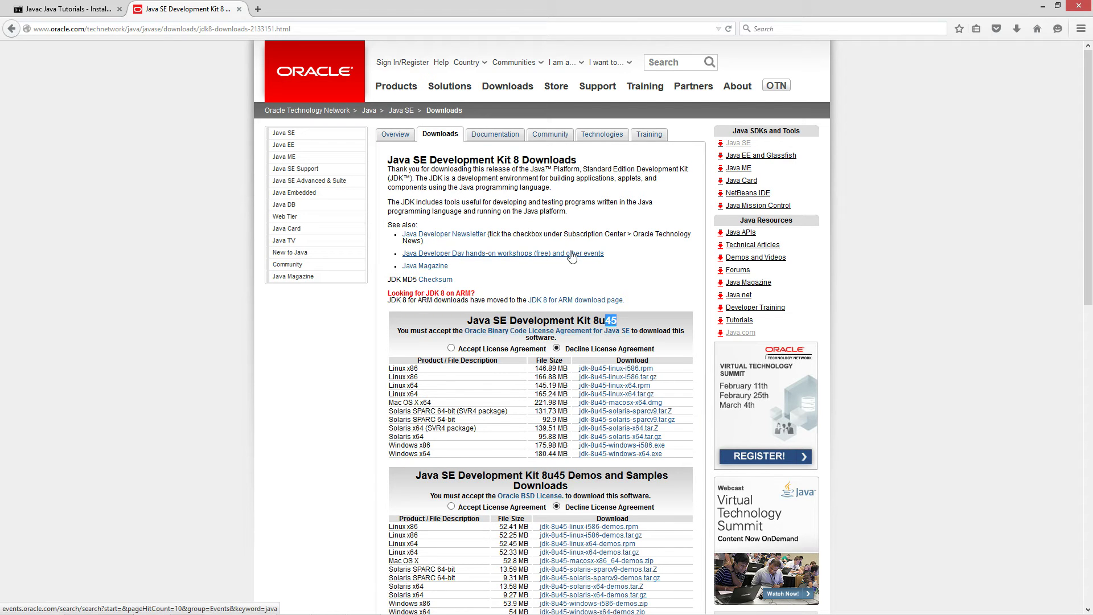
left_click(451, 348)
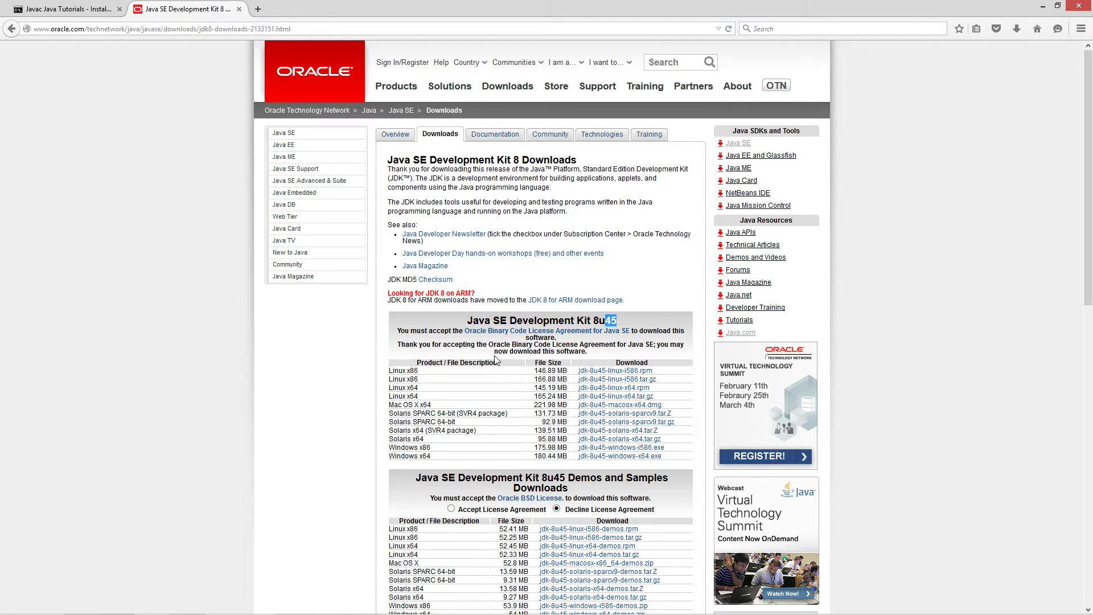
left_click(391, 454)
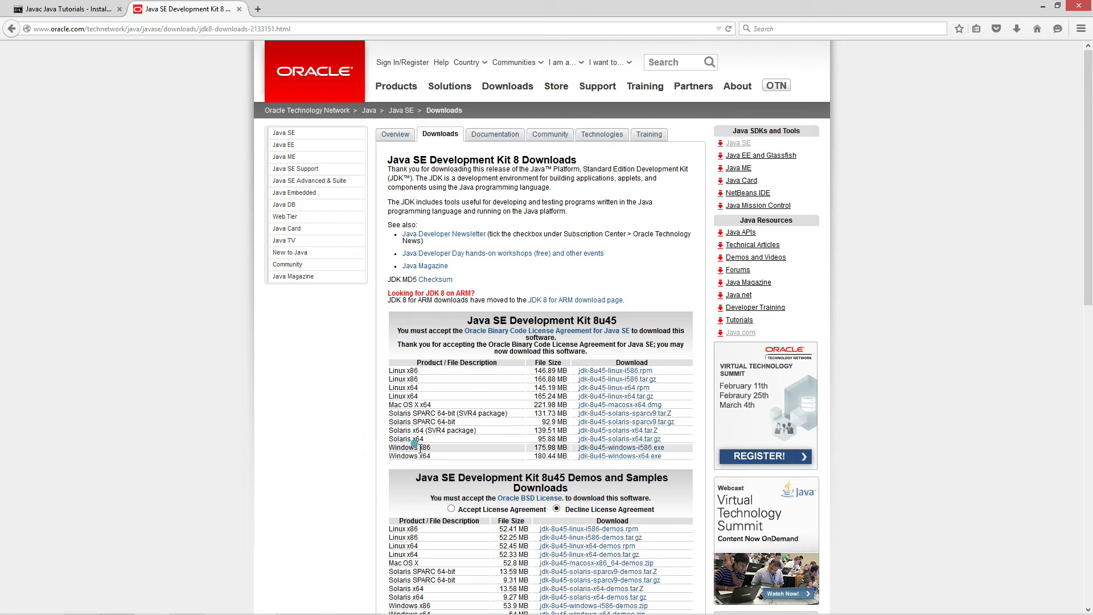
double_click(425, 448)
left_click(419, 456)
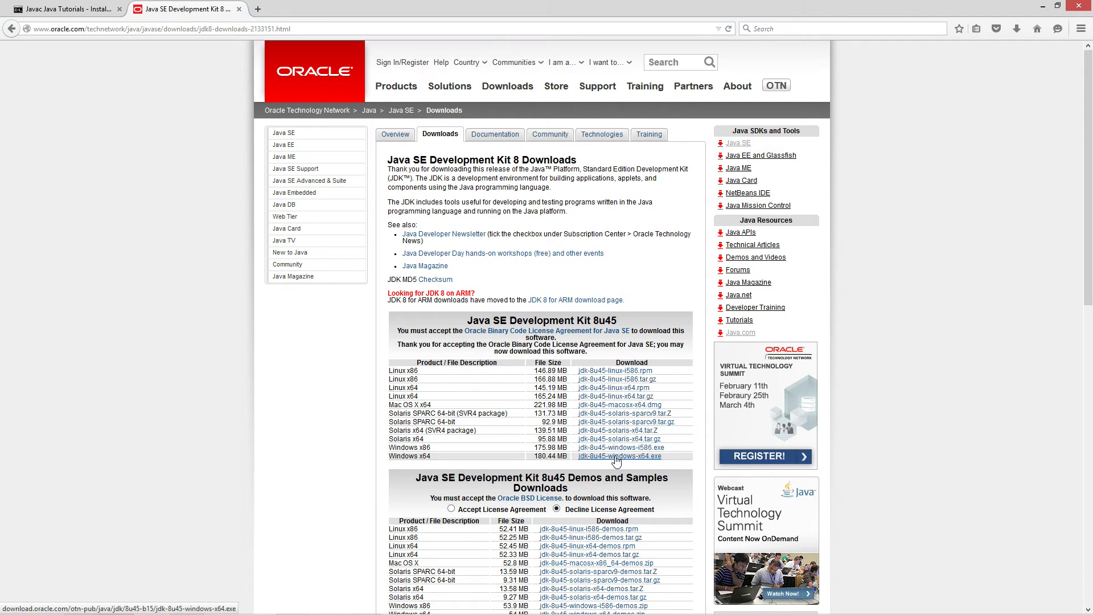
left_click(615, 457)
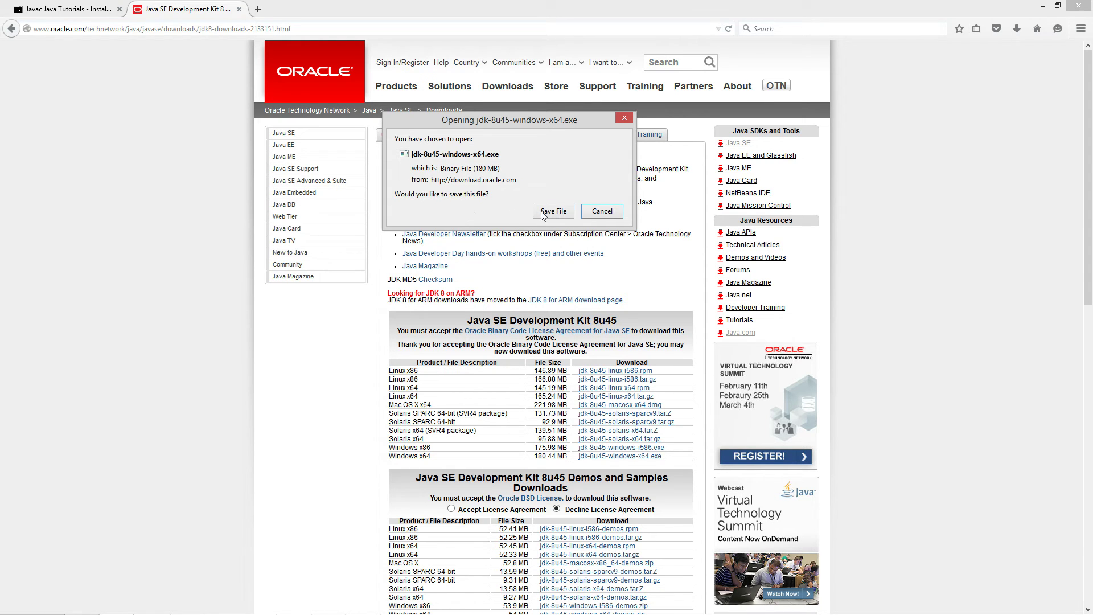
left_click(602, 211)
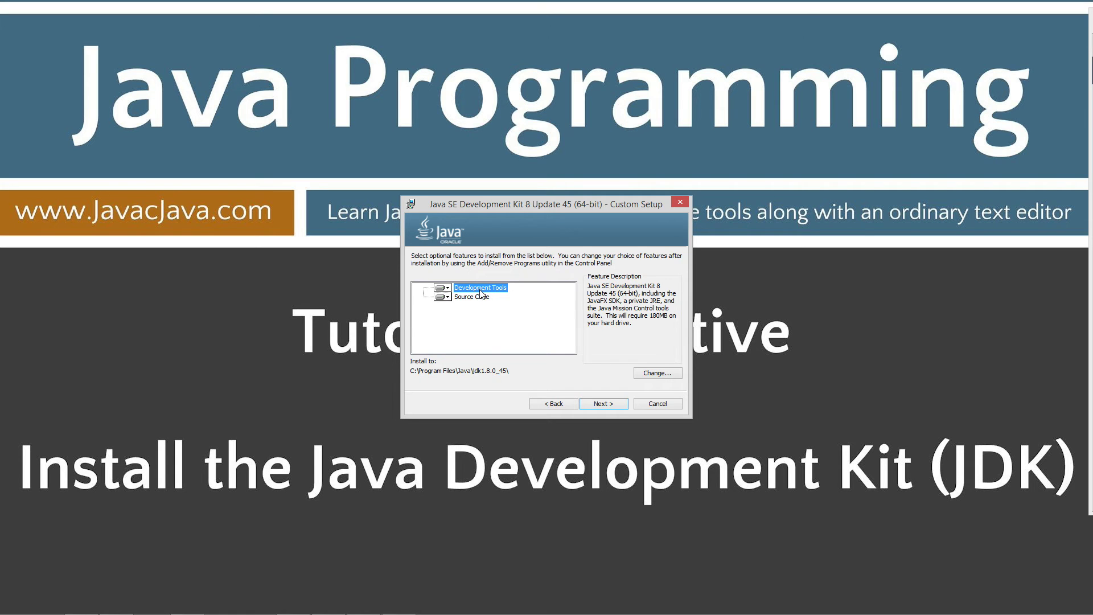
- Keep the default features and install folder and continue installing JDK 8 Update 45
left_click(599, 403)
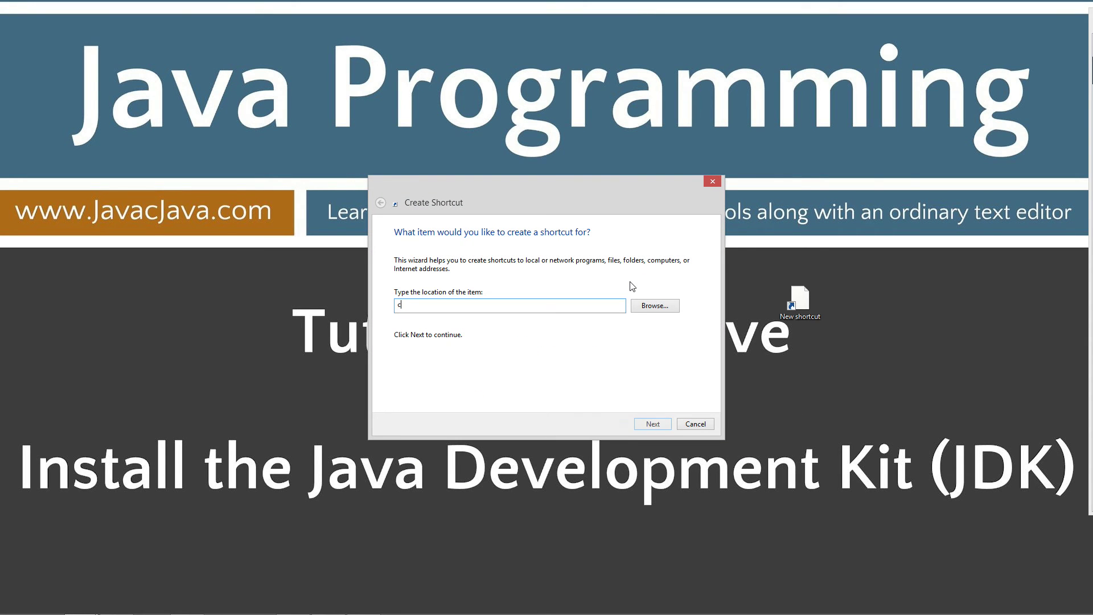
- Continue the Create Shortcut wizard with cmd as the location to naming the shortcut
left_click(649, 425)
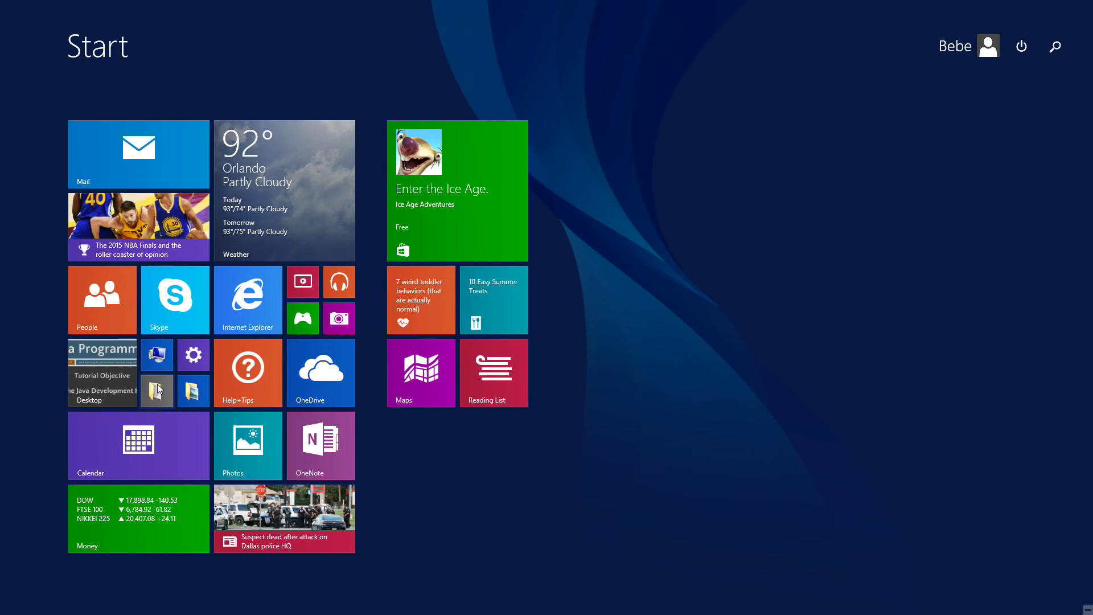
- Open This PC's Advanced system settings, then Environment Variables, and select the system Path variable
right_click(154, 350)
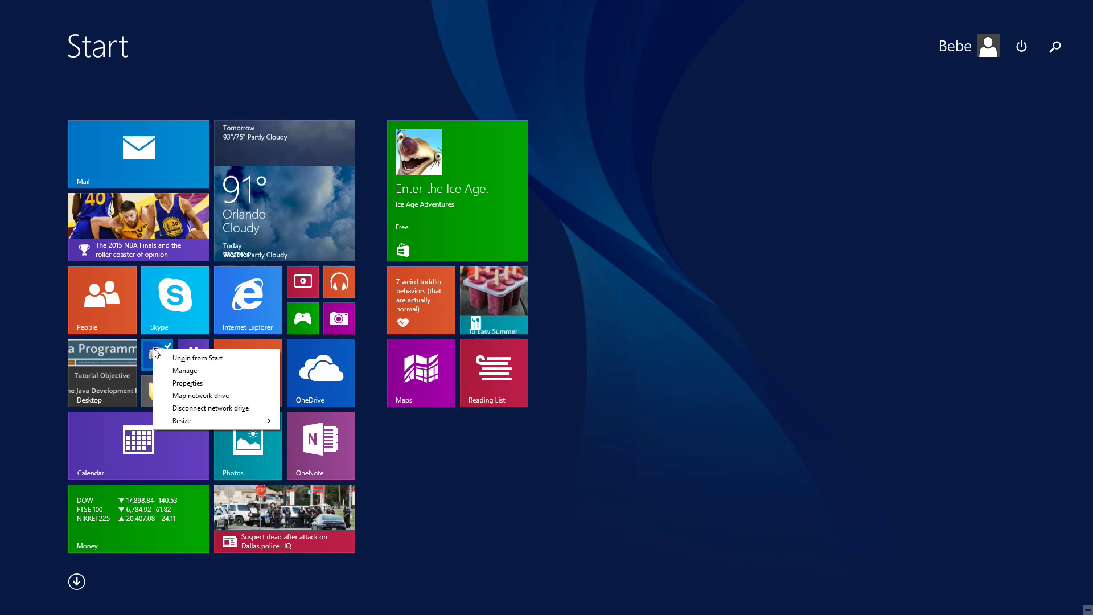
left_click(191, 385)
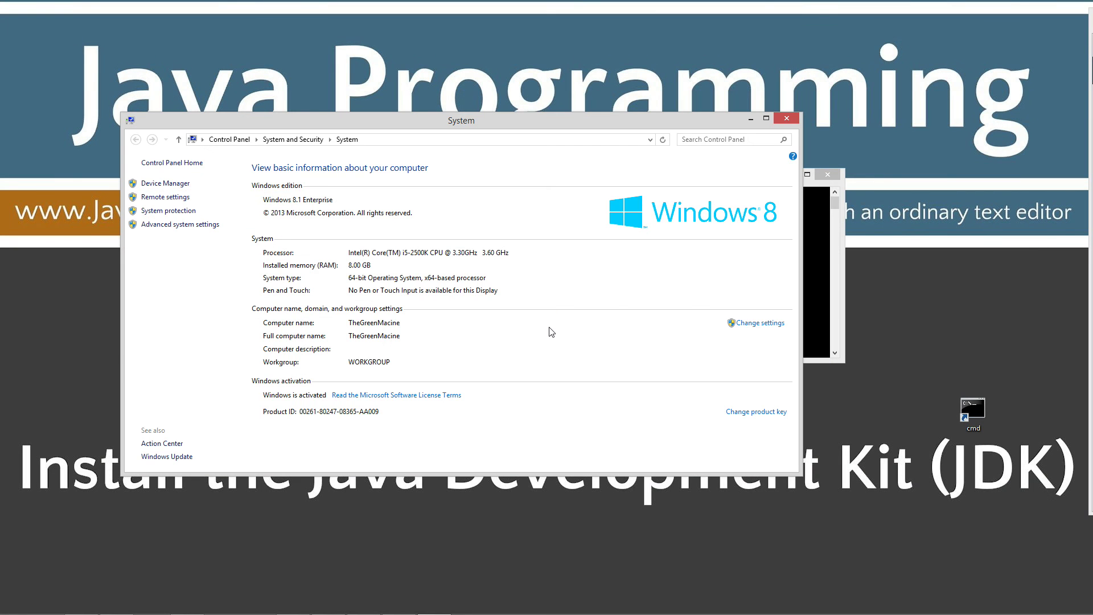
left_click_drag(668, 121, 700, 106)
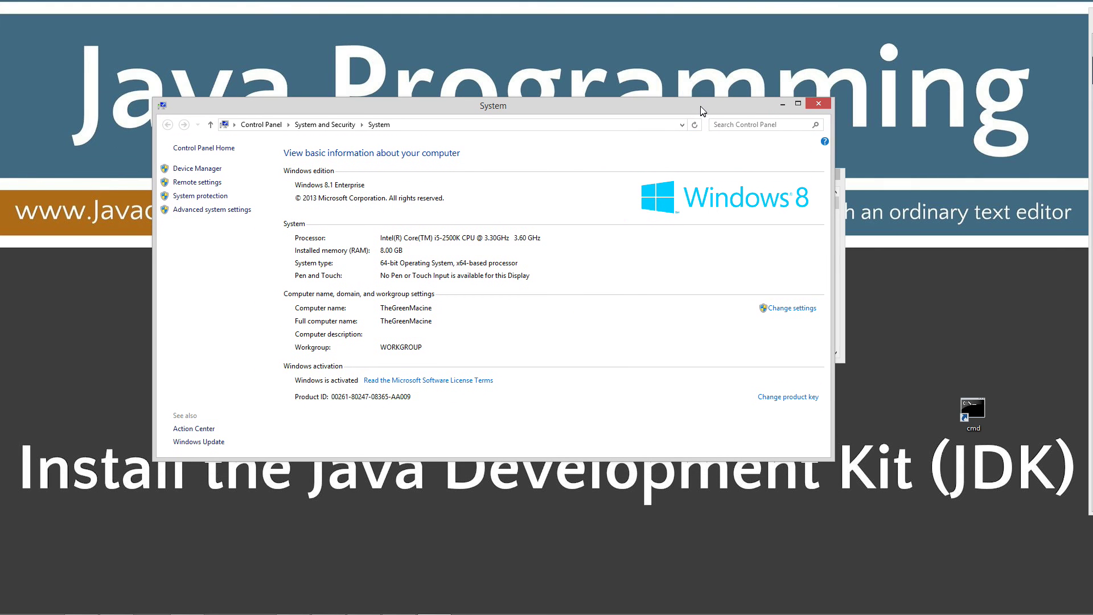
left_click(207, 210)
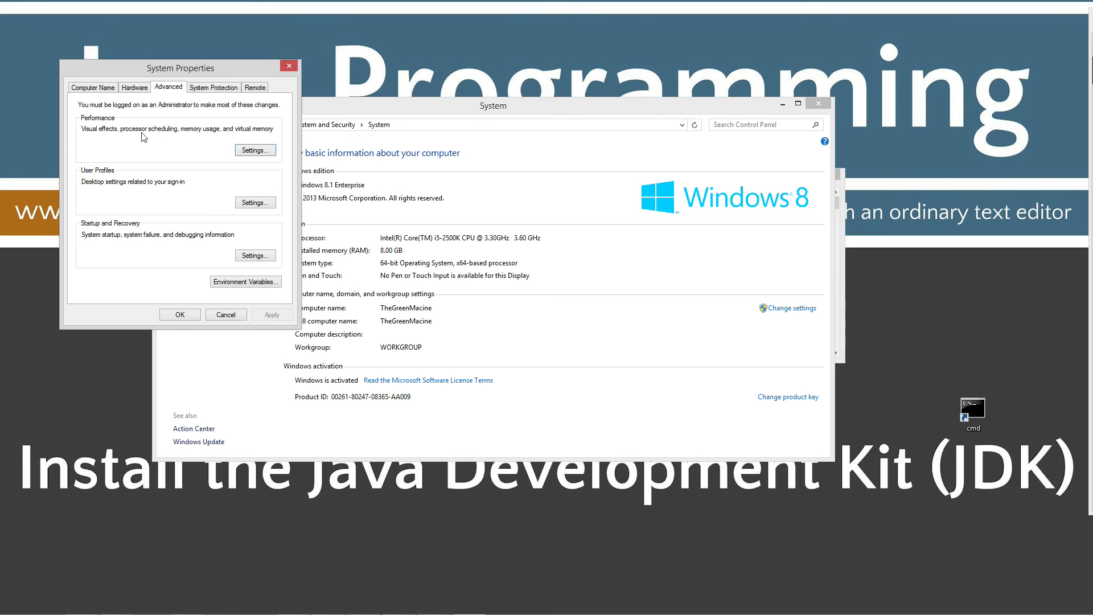
left_click(239, 284)
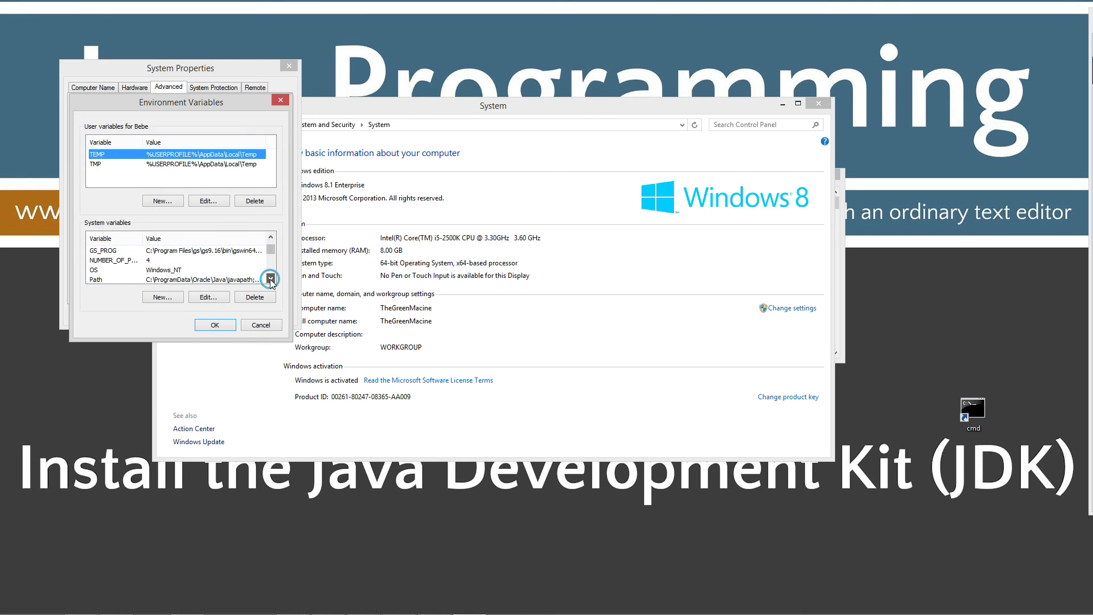
left_click(270, 279)
left_click(271, 279)
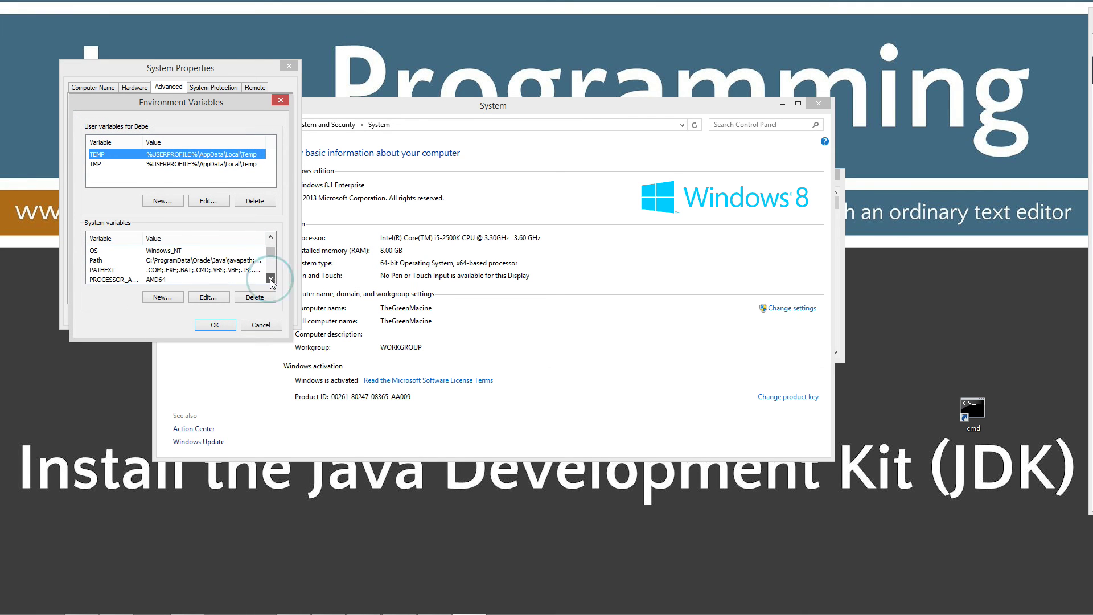
left_click(164, 262)
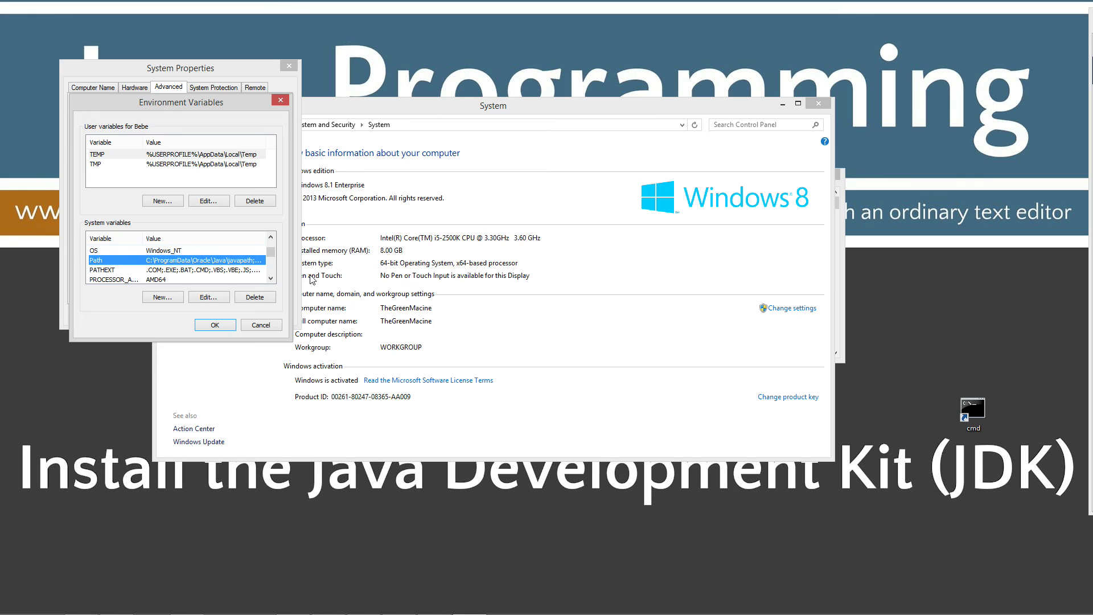
- Edit the system Path value, adding a ';' separator at its end, and close the System window
left_click(206, 297)
left_click(203, 176)
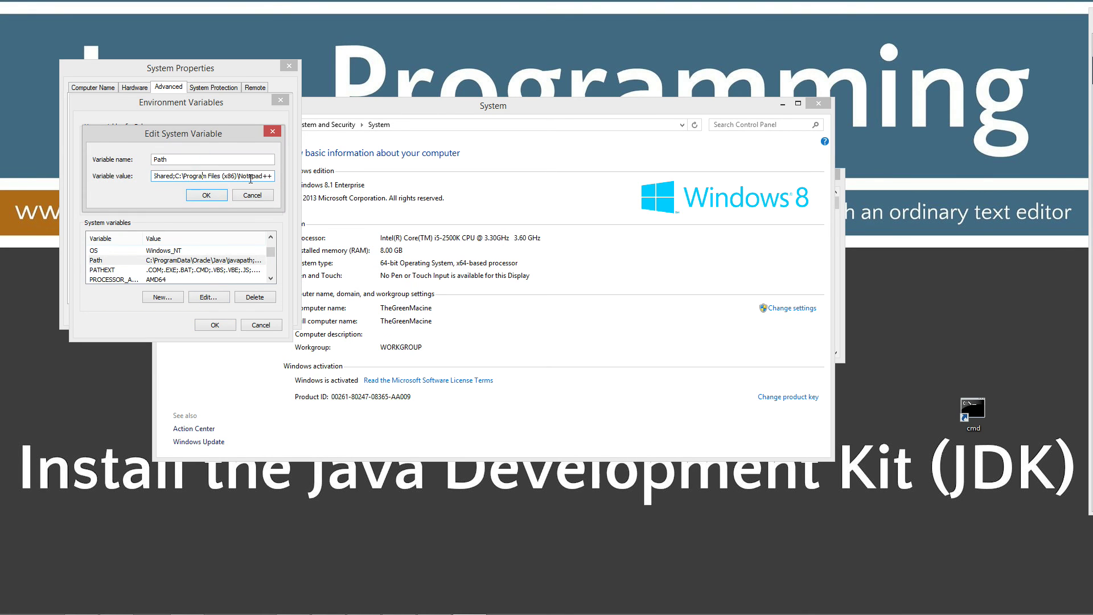
key("End")
type(";")
left_click_drag(538, 109, 673, 254)
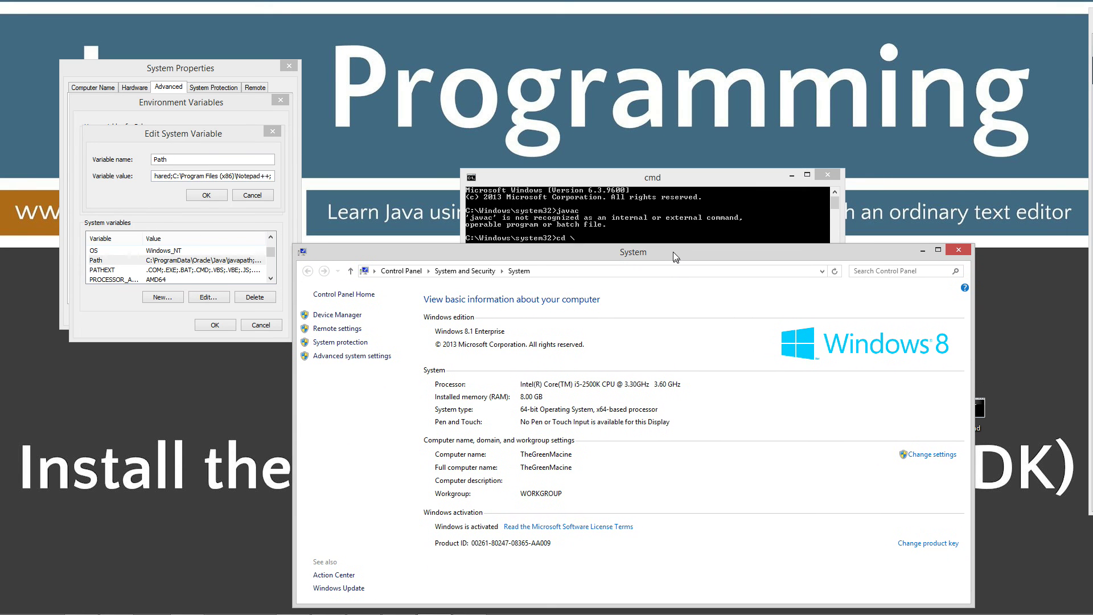
left_click(957, 250)
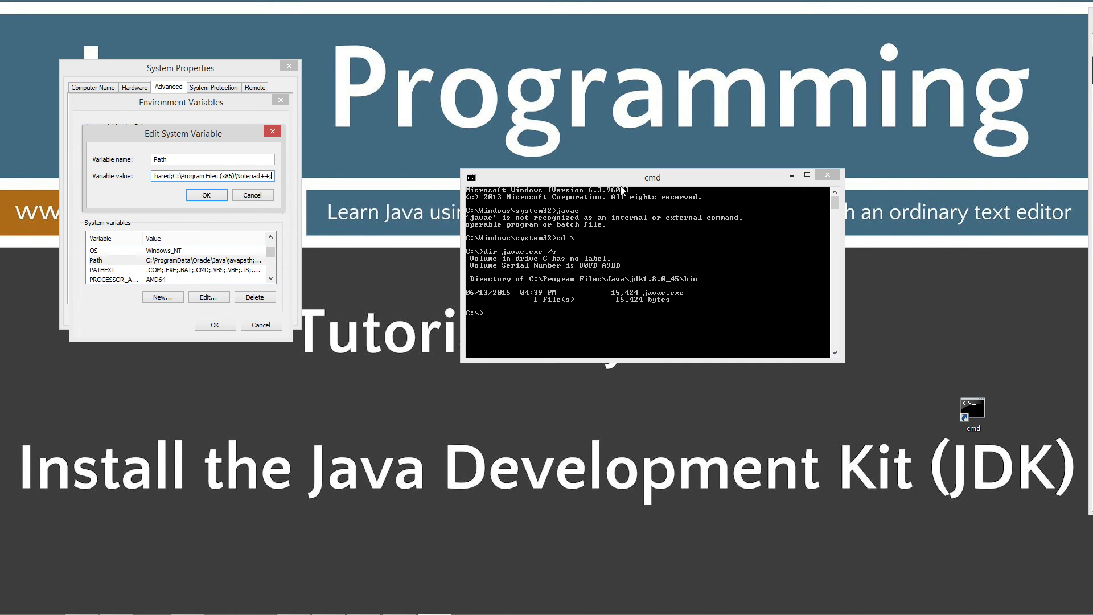
left_click_drag(615, 180, 517, 146)
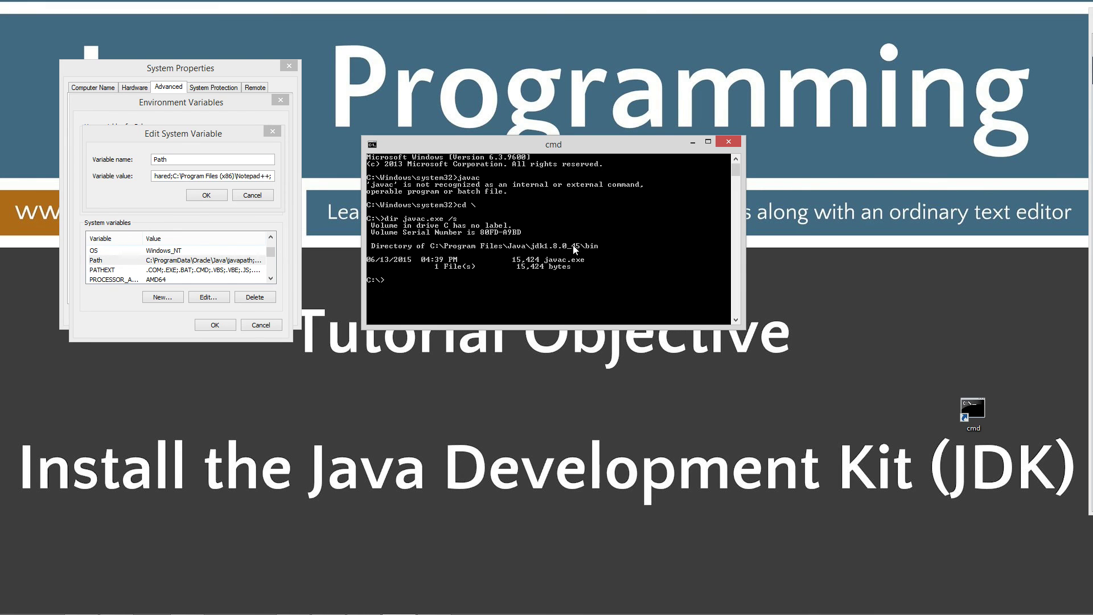
- Append C:\Program Files\Java\jdk1.8.0_45\bin to Path and confirm both dialogs with OK
left_click(272, 177)
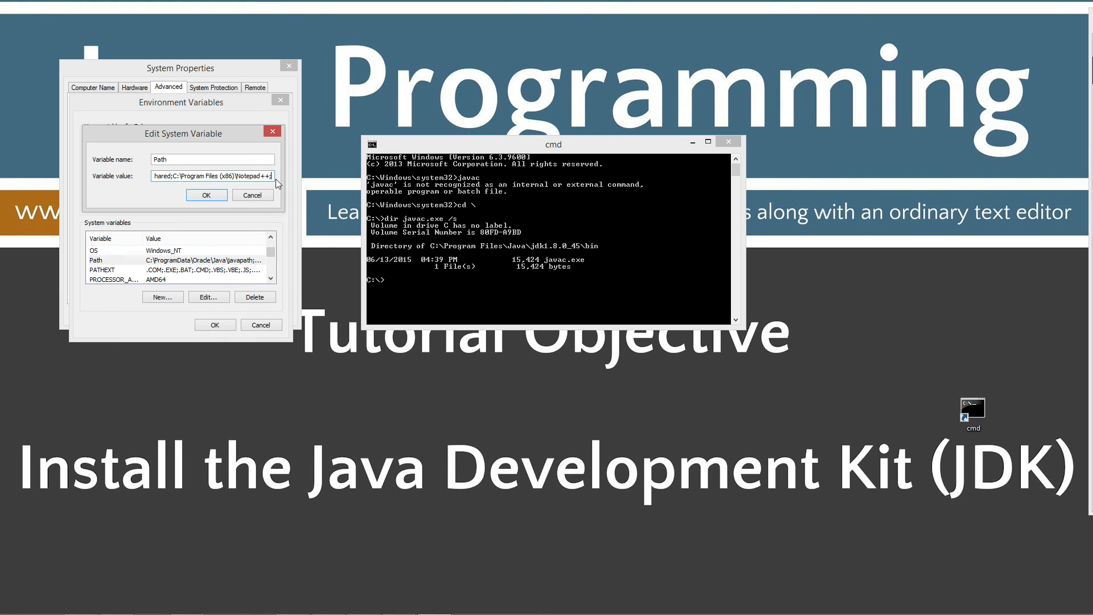
type("C:\\Program Files\\Java\\jdk1.8.0_45\\bin")
left_click(170, 177)
left_click(205, 196)
left_click(214, 323)
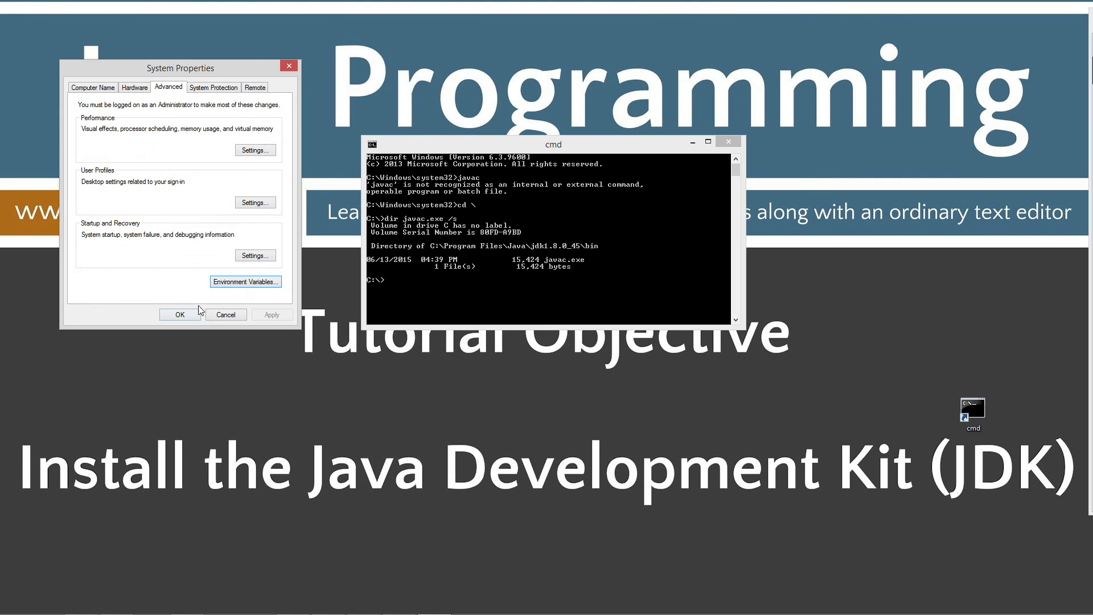
- Close System Properties with OK so the Path change is applied
left_click(184, 316)
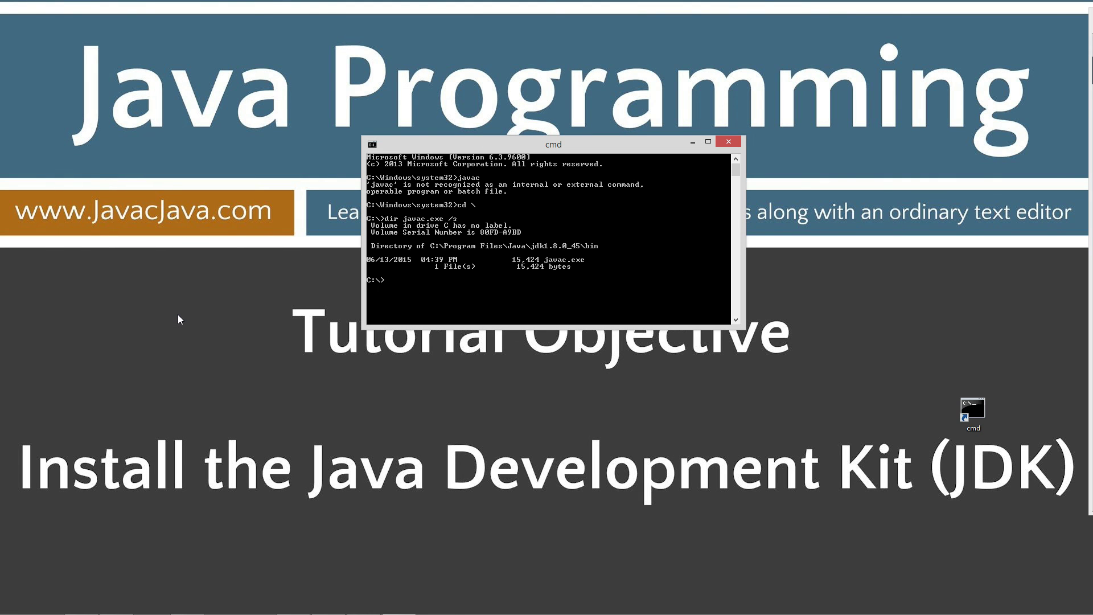